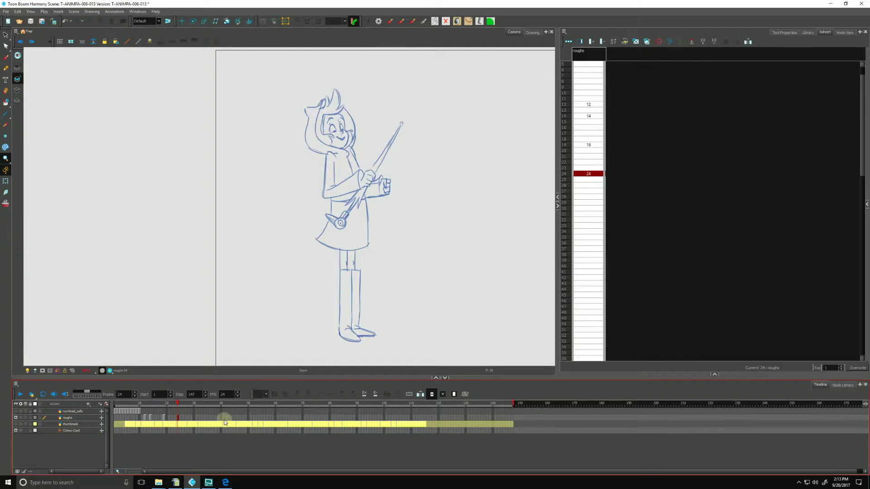
Step: In the Xsheet roughs column, flag drawings 12, 19 and 24 as keys and 14 as a breakdown
click(586, 104)
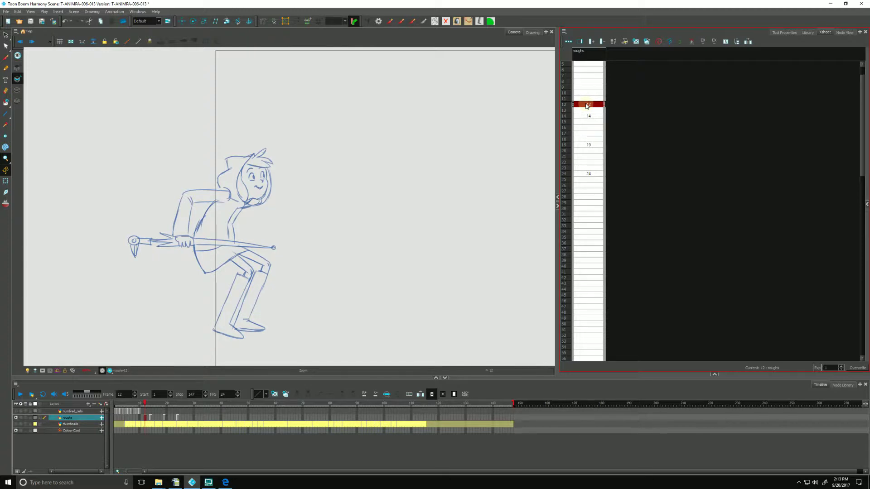
click(659, 42)
click(587, 116)
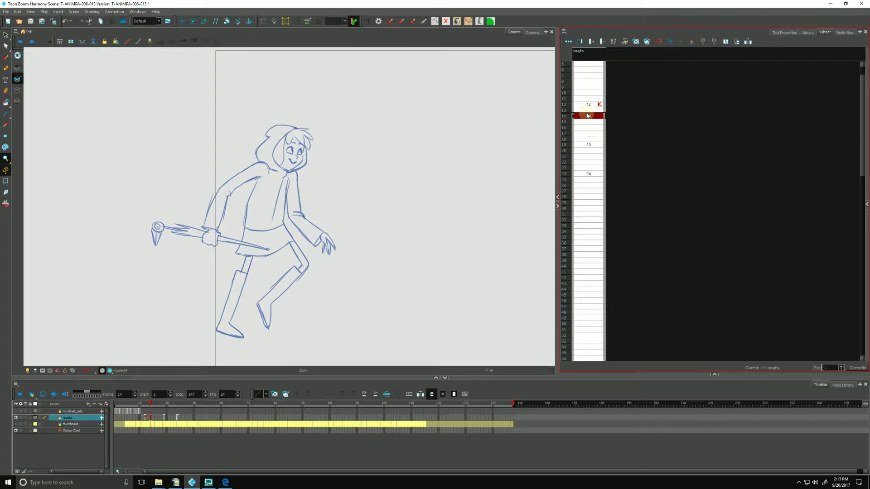
click(670, 42)
click(584, 145)
click(658, 41)
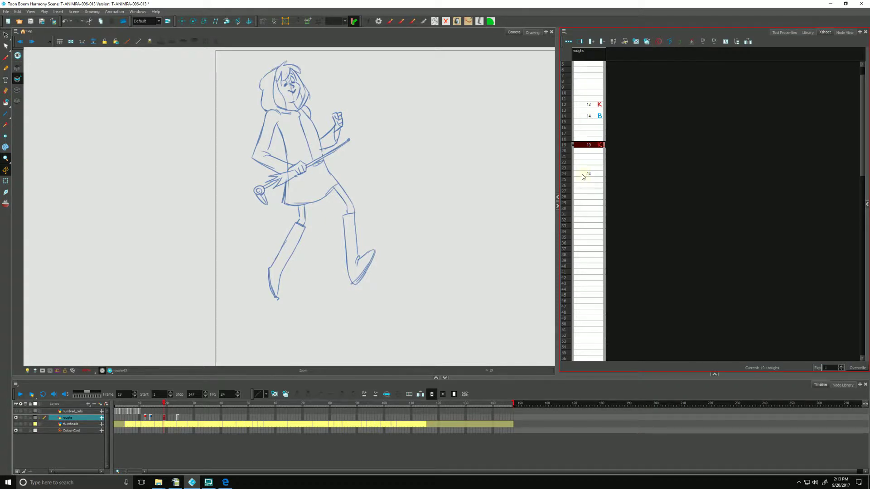
click(584, 174)
click(659, 42)
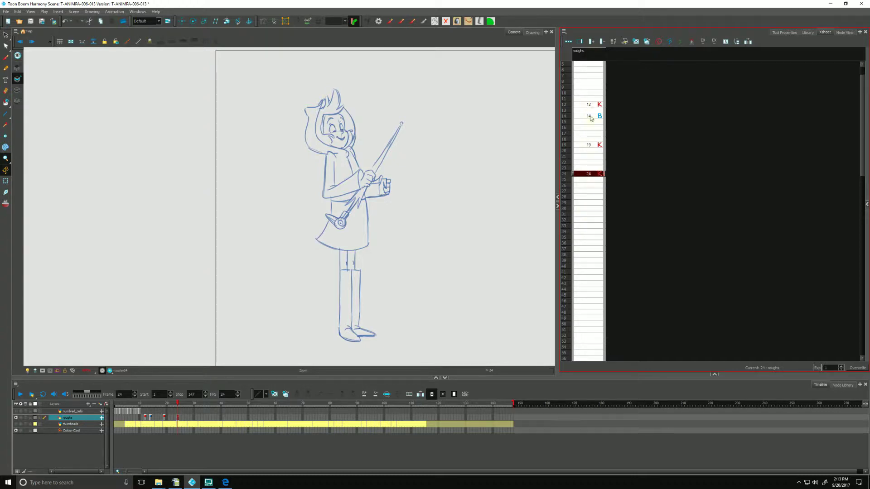
click(588, 173)
click(588, 145)
click(587, 162)
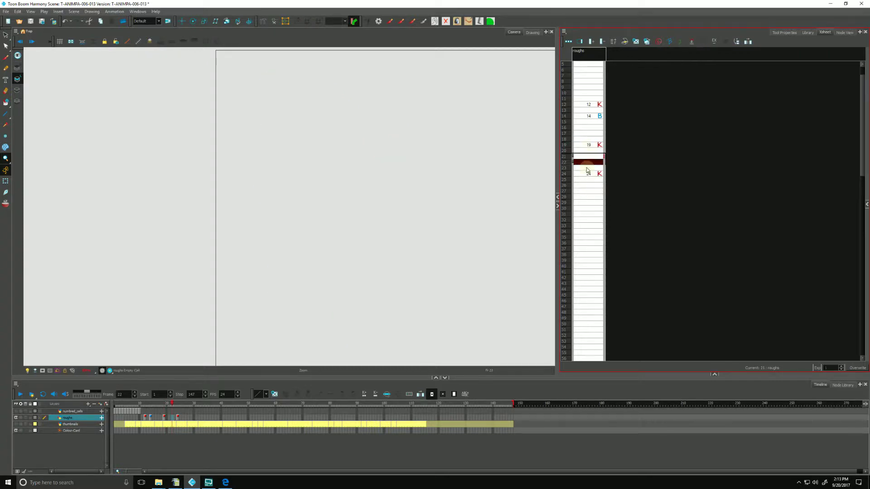
click(587, 145)
click(681, 41)
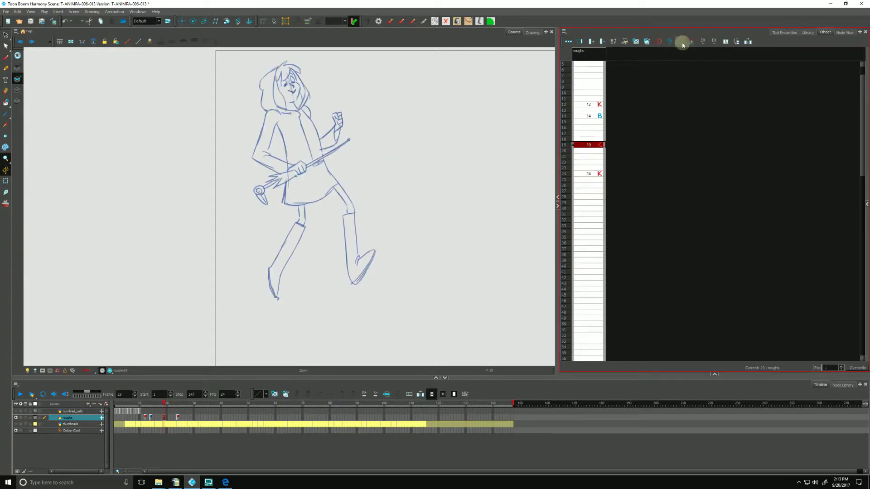
click(680, 43)
click(658, 41)
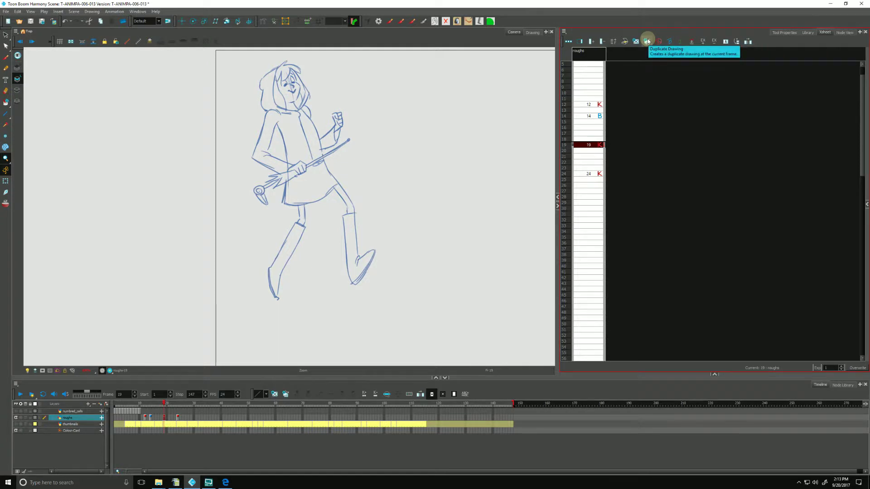
click(583, 175)
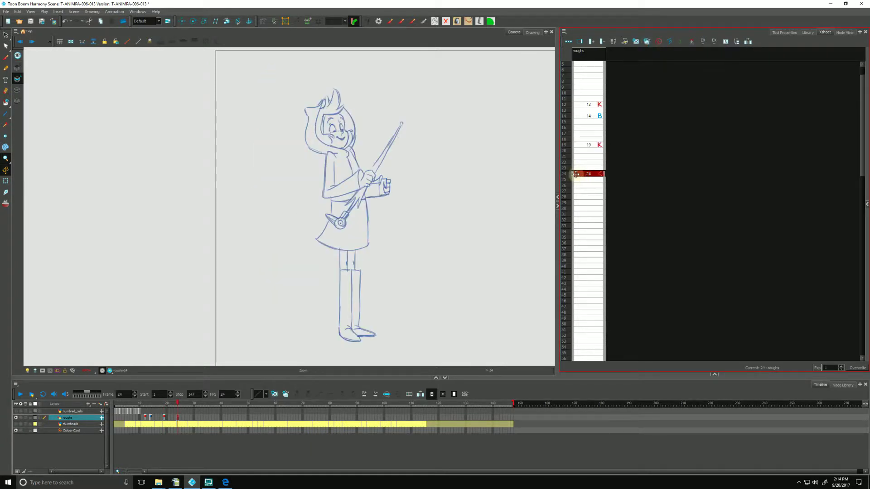
Step: Move roughs drawing 24 down to frame 26 in the Xsheet
drag(575, 178, 576, 186)
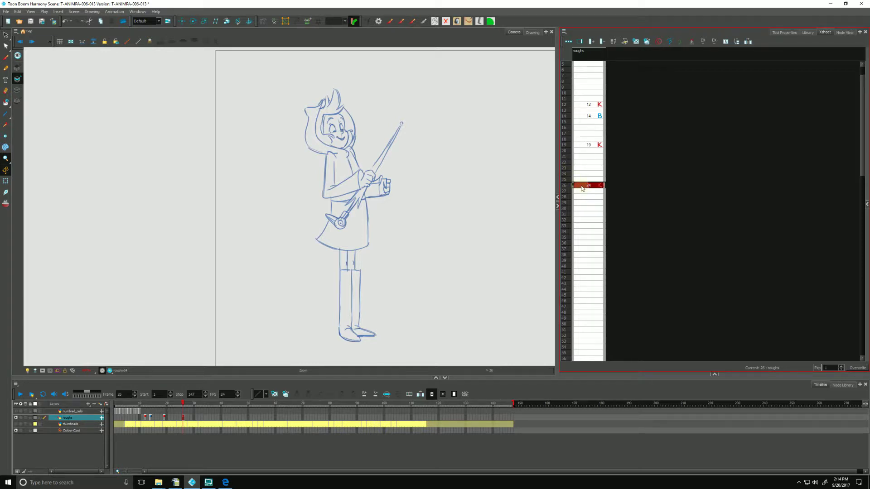
click(564, 188)
click(183, 417)
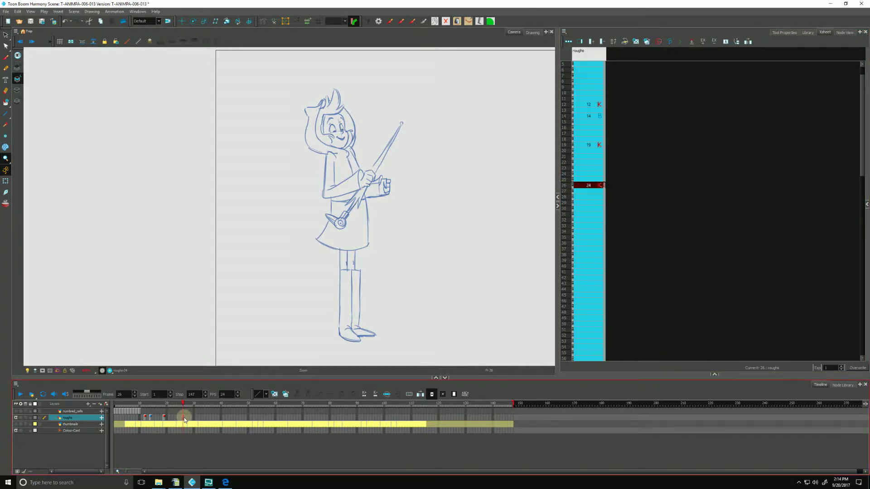
Step: Rename the drawing at frame 26 to '26'
click(580, 186)
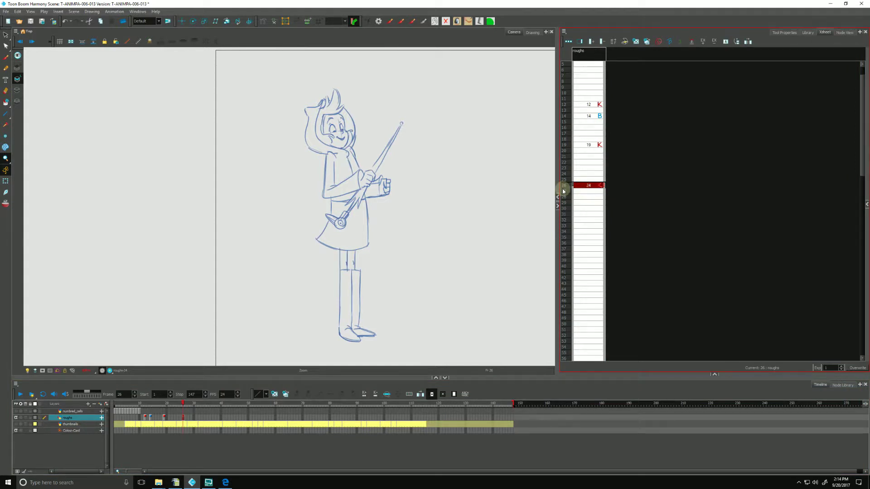
key(ctrl+d)
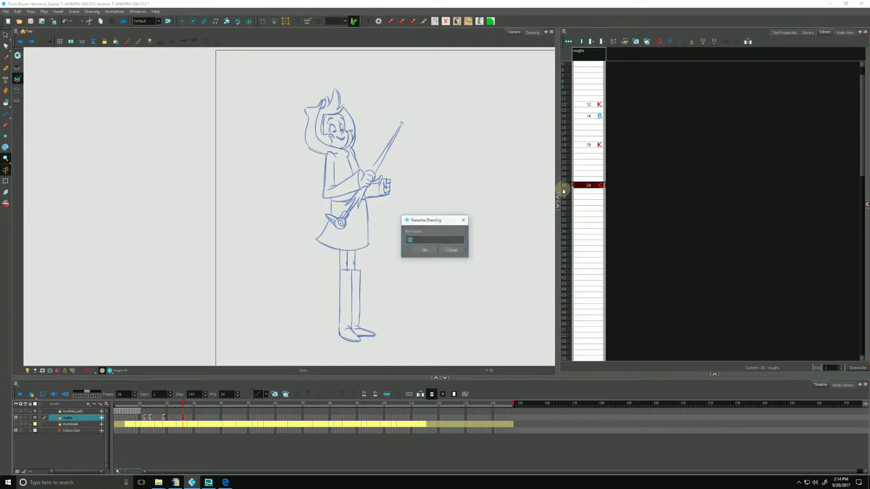
click(409, 240)
text(26)
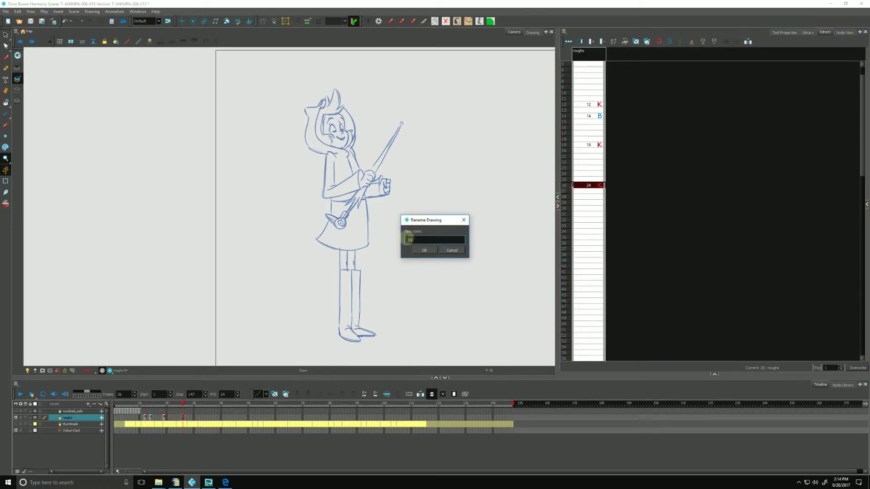
click(423, 250)
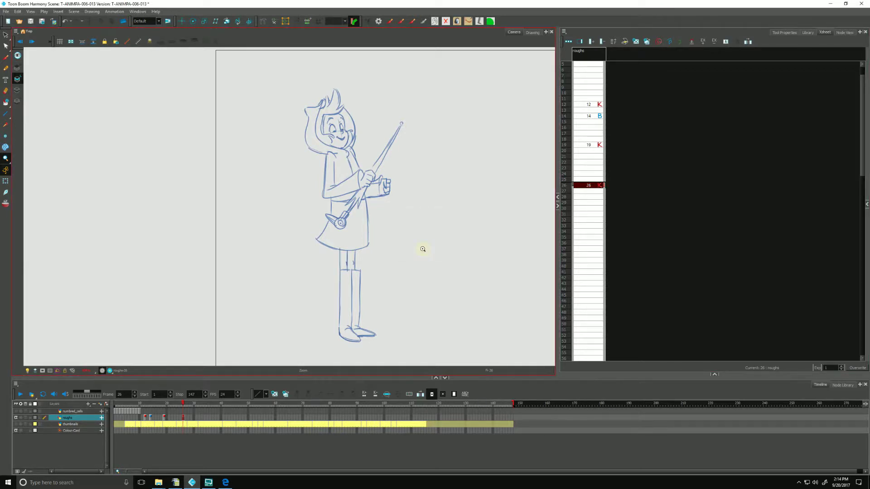
Step: Slide the block of drawings 12–26 down so it starts at frame 26 and ends at frame 40
drag(587, 105, 583, 188)
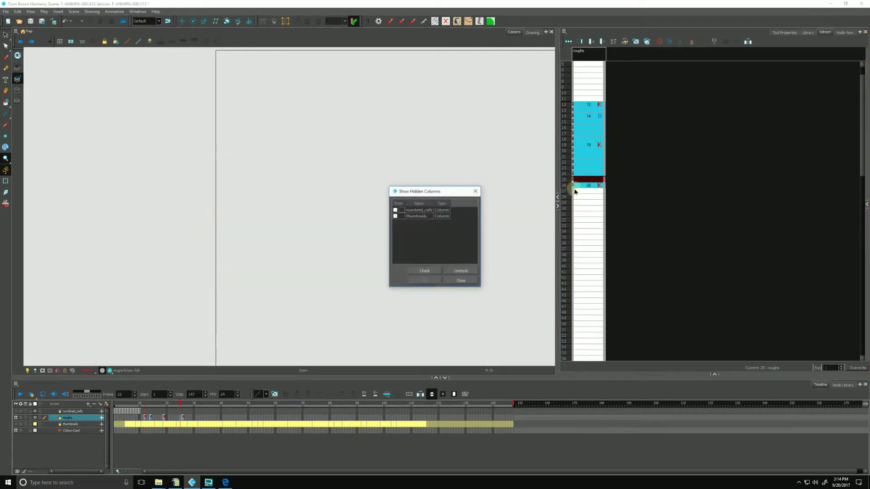
key(shift+d)
click(461, 281)
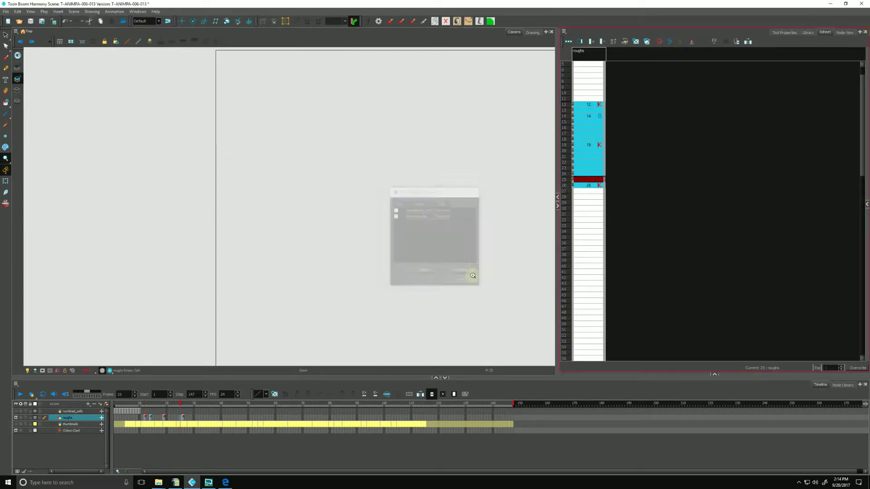
click(574, 168)
drag(574, 168, 581, 187)
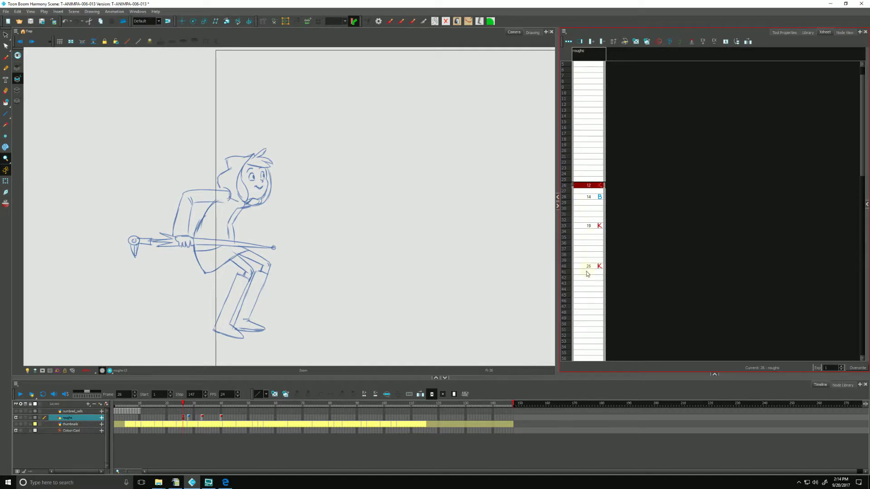
drag(585, 268, 584, 187)
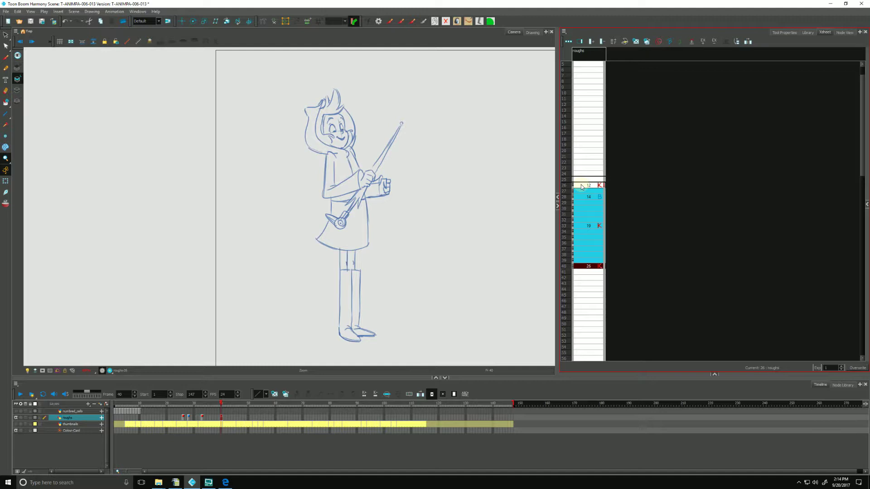
Step: Rename the selected roughs drawings after their frame numbers: 26, 28, 33 and 40
right_click(583, 197)
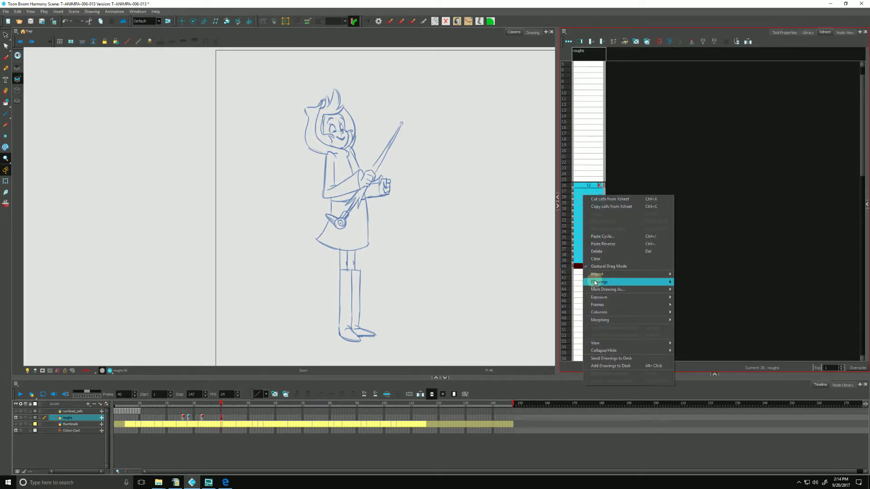
mouse_move(595, 283)
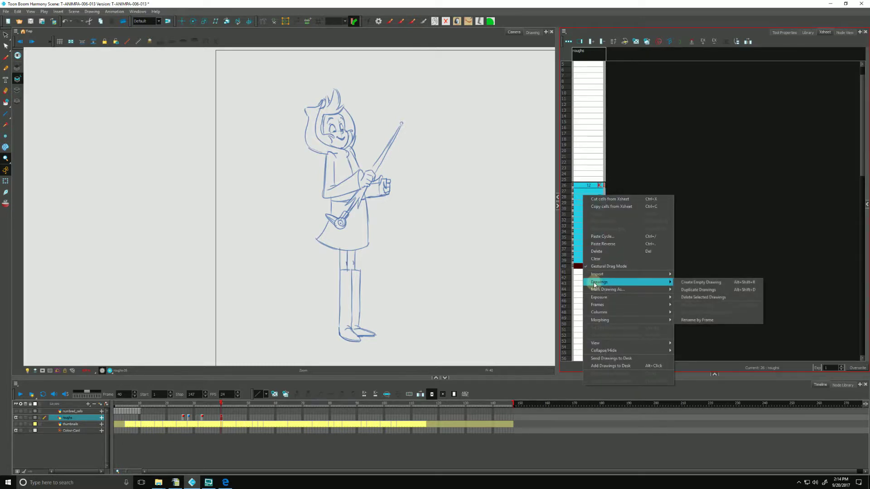
click(689, 320)
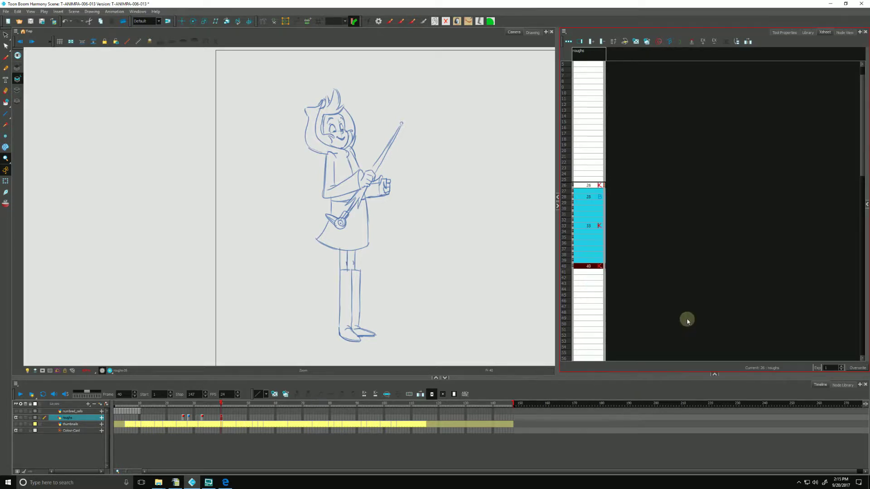
click(588, 267)
click(593, 199)
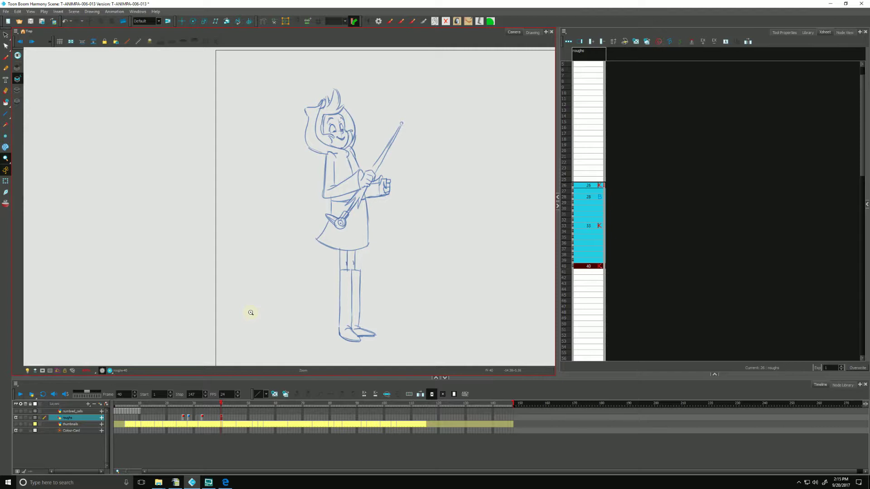
Step: Enable 'Use Current Frame as Drawing Name' in the Exposure Sheet preferences
click(17, 11)
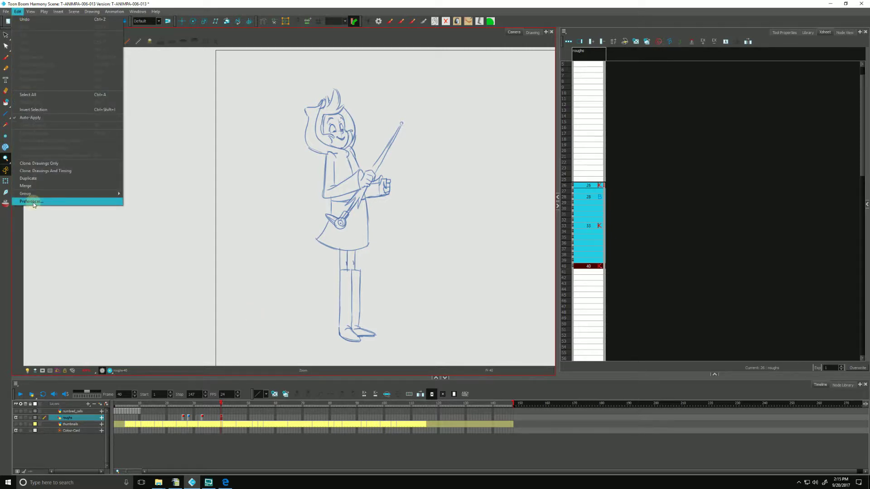
mouse_move(4, 12)
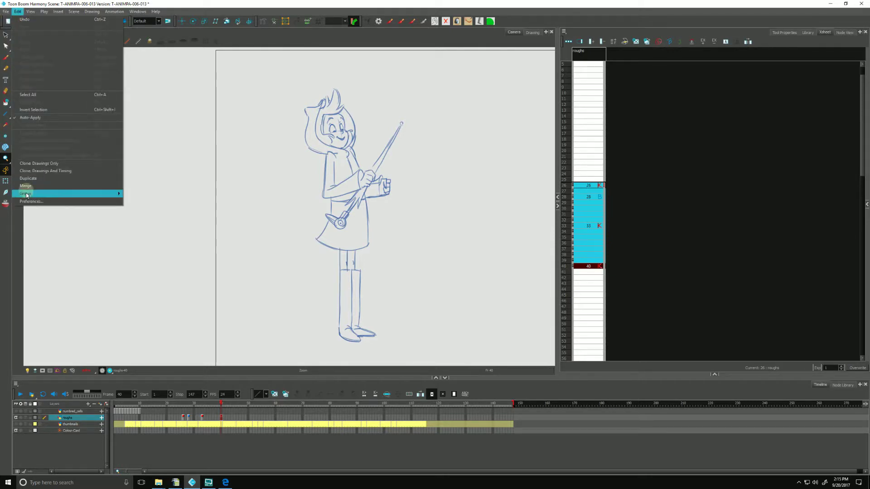
click(32, 202)
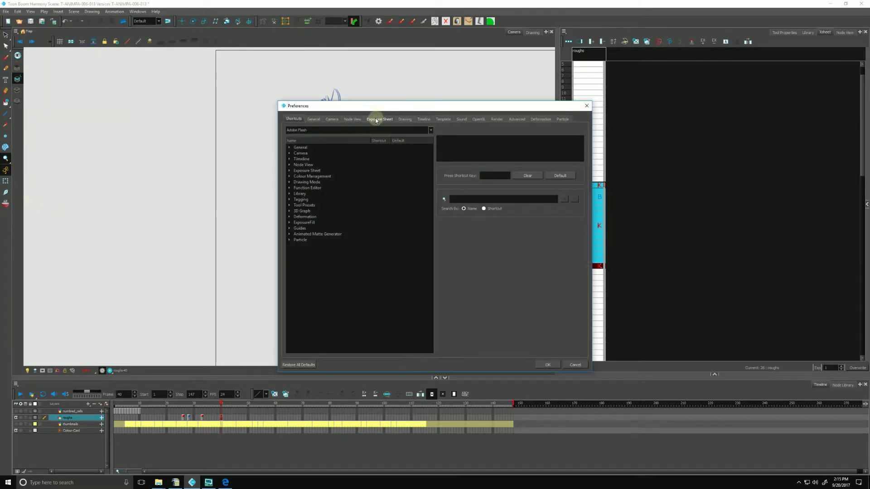
click(379, 119)
drag(355, 105, 322, 88)
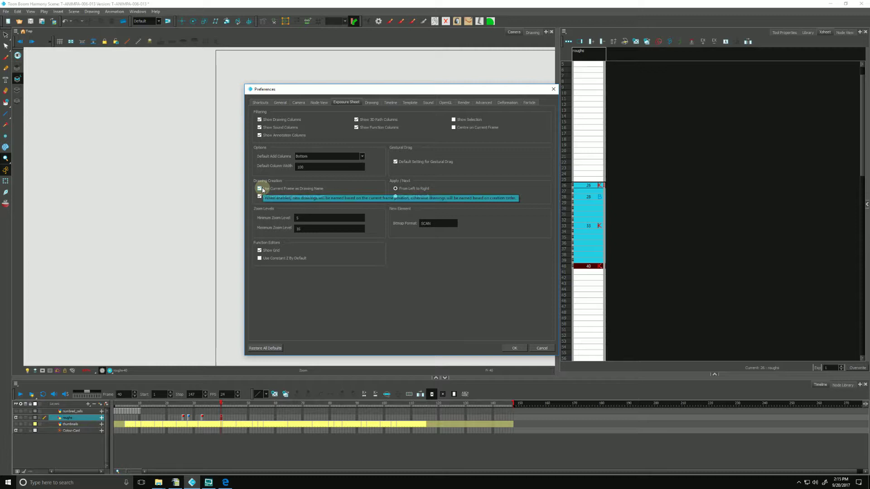
click(515, 348)
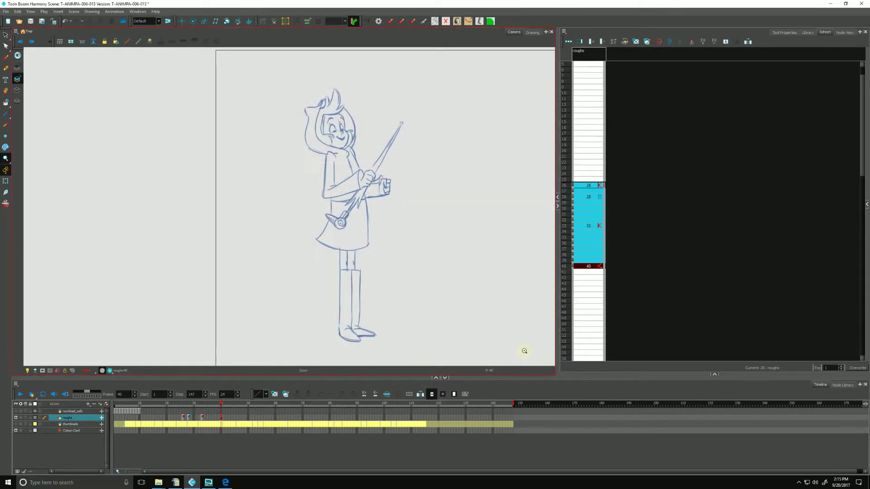
Step: Create an empty drawing named 45 at roughs frame 45, then reselect frame 40
click(583, 289)
click(586, 295)
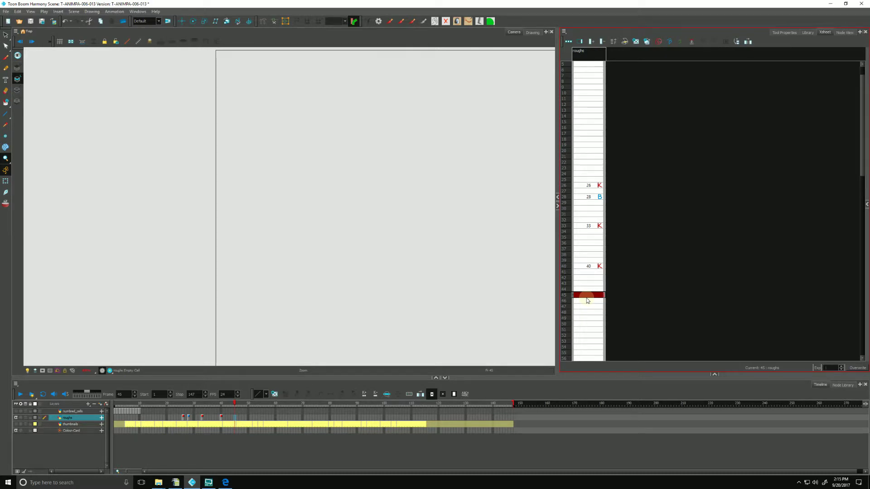
click(275, 394)
click(221, 417)
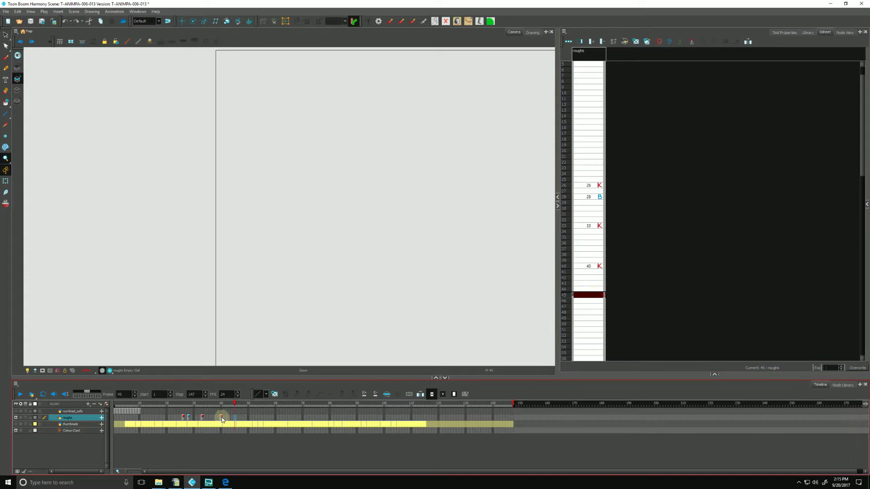
click(225, 415)
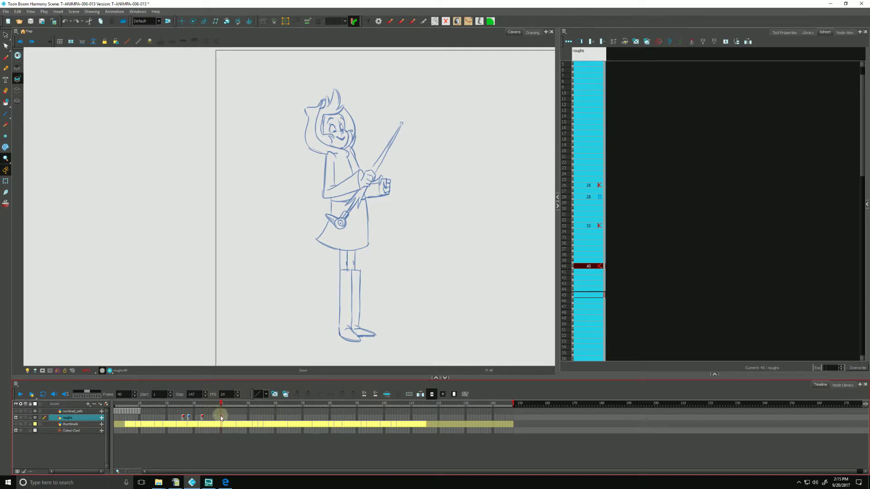
Step: Set up Extend Exposure on the frame 40 cell using Insert rather than Overwrite
right_click(221, 418)
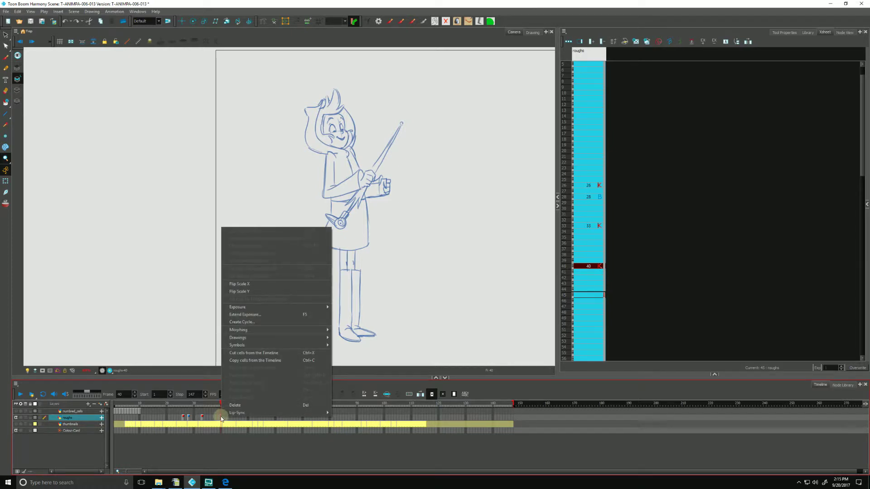
click(235, 315)
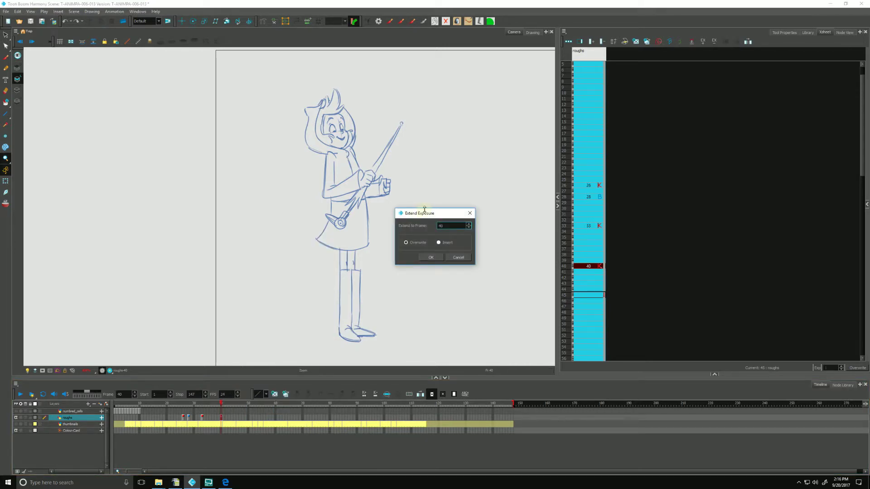
drag(424, 210, 416, 203)
double_click(432, 220)
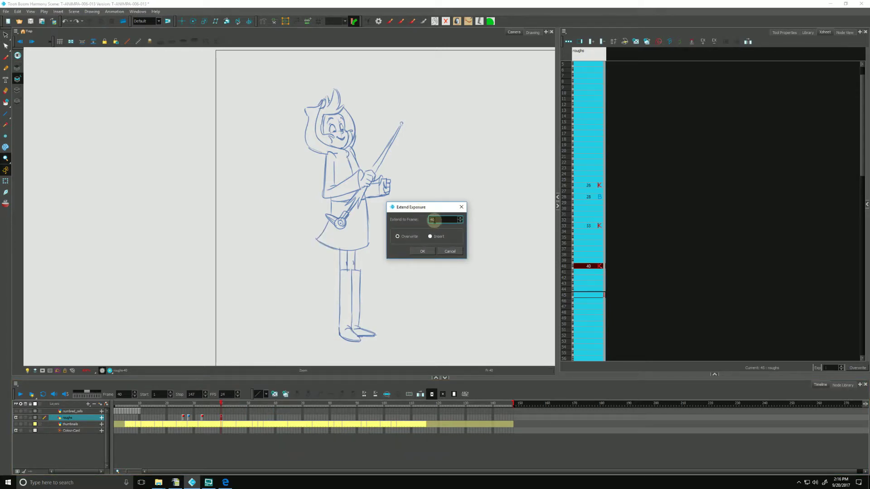
click(398, 240)
click(431, 240)
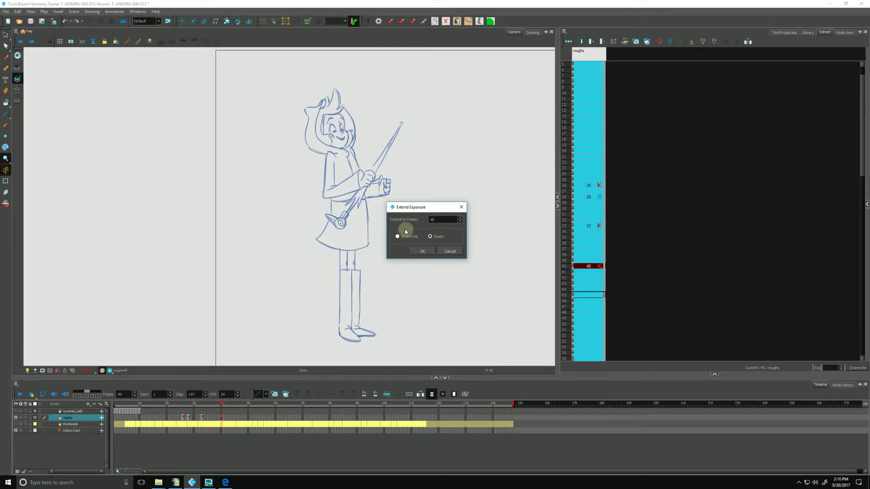
double_click(442, 220)
Step: Apply the extension of drawing 40 to frame 60, then undo it
text(60)
click(422, 251)
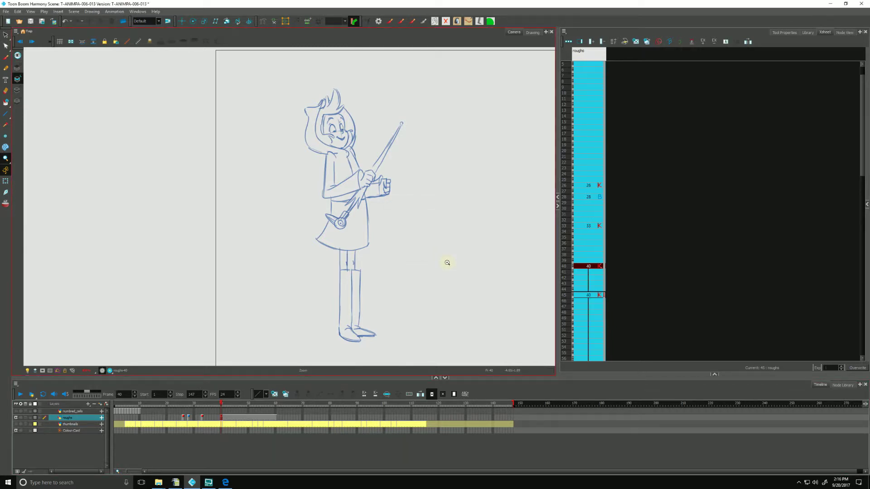
key(ctrl+z)
Step: Hold drawing 40 through frame 60 with F5 and scrub frames 27–34 for gaps
click(276, 417)
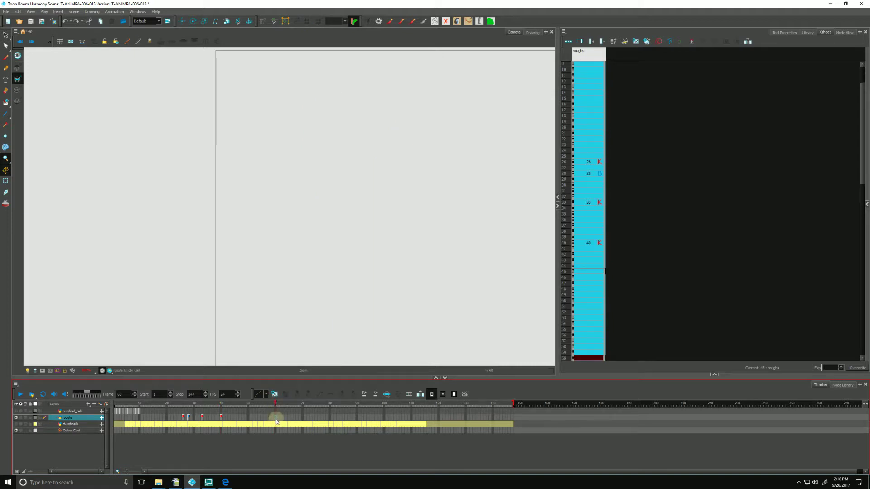
key(F5)
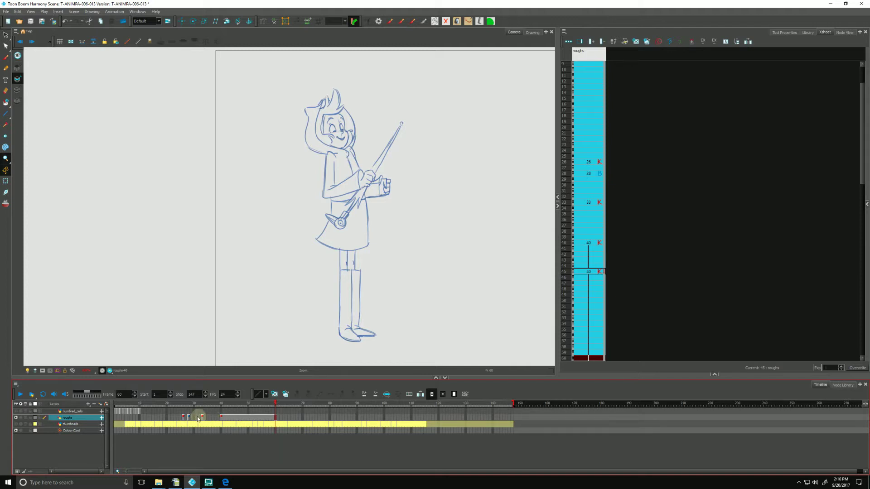
mouse_move(183, 405)
mouse_down()
mouse_move(221, 404)
mouse_move(199, 405)
mouse_up()
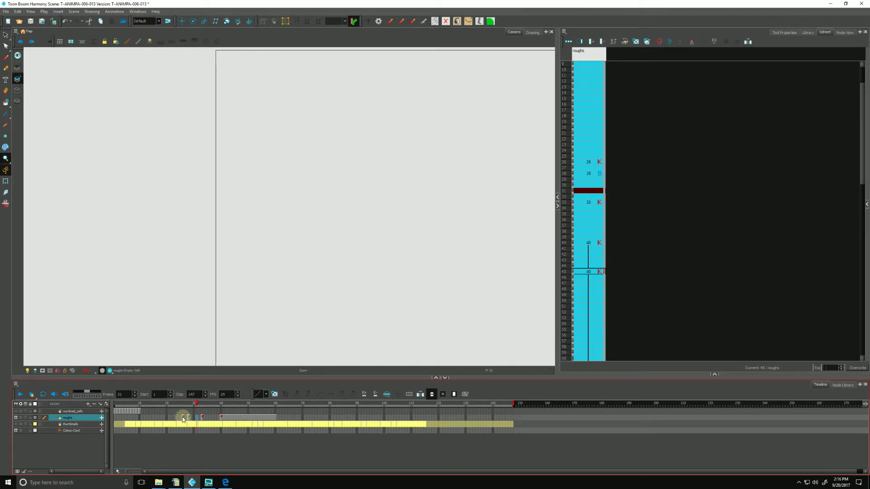
Step: Select roughs frames 26 to 40 and fill the empty cells between drawings
click(182, 417)
drag(203, 421, 223, 422)
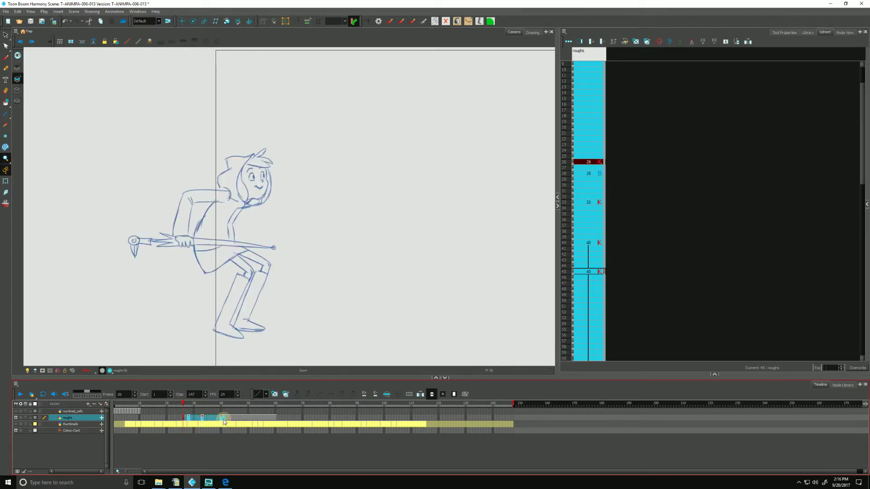
click(421, 394)
Step: Review the held poses at frames 41, 36 and 26, nudging the drawing view
click(221, 417)
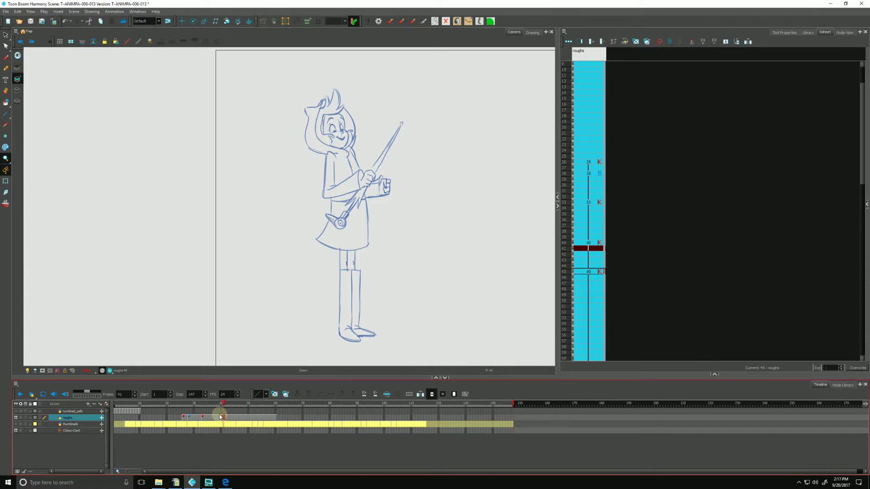
click(210, 403)
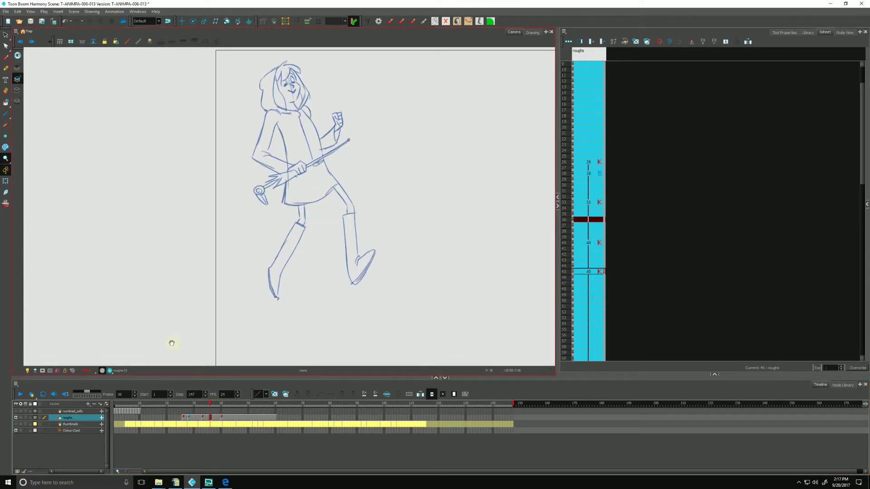
drag(172, 342, 158, 341)
click(181, 416)
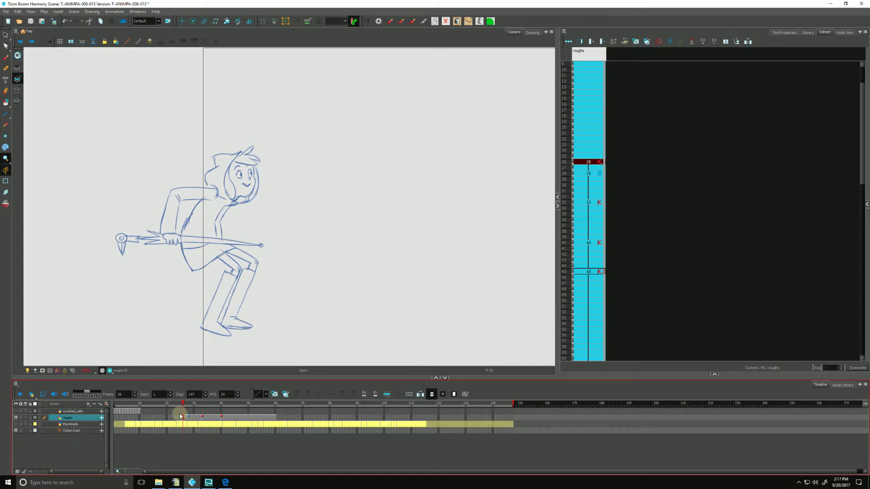
mouse_move(172, 299)
mouse_down()
mouse_move(179, 305)
mouse_move(169, 310)
mouse_up()
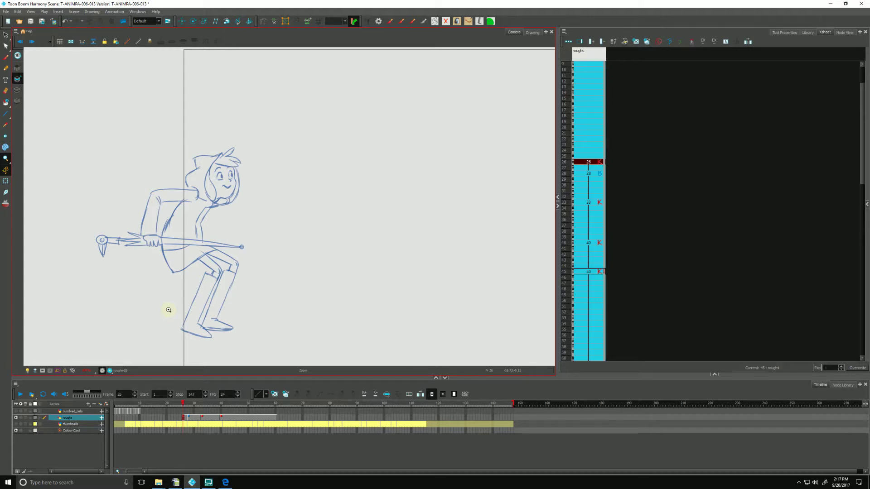
Step: Change the Colour-Card layer's colour to a dark blue in its Layer Properties
double_click(62, 430)
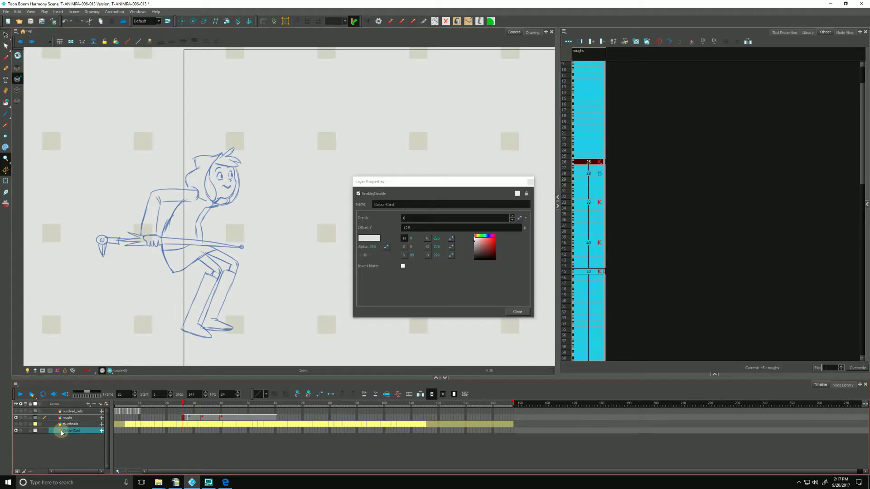
click(366, 239)
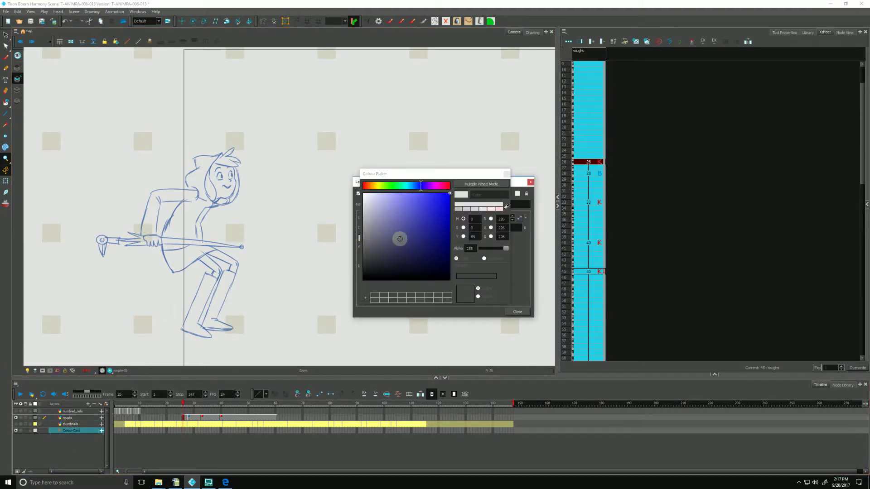
click(406, 244)
click(507, 174)
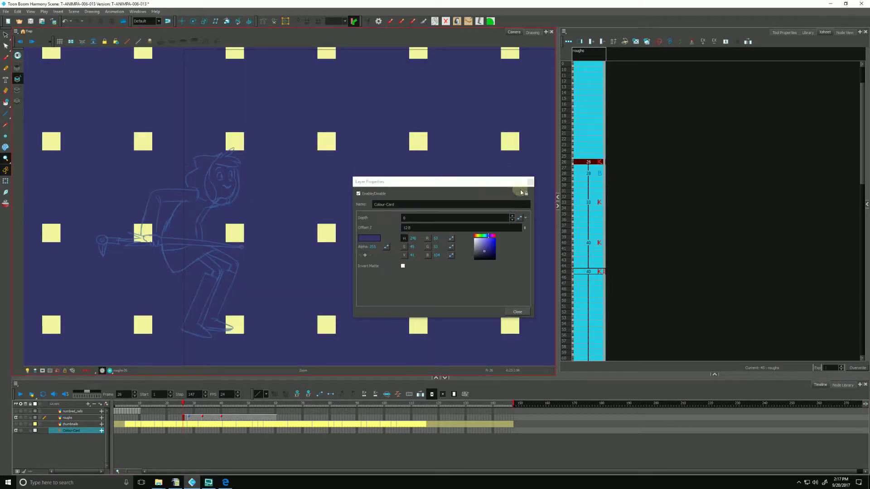
click(530, 182)
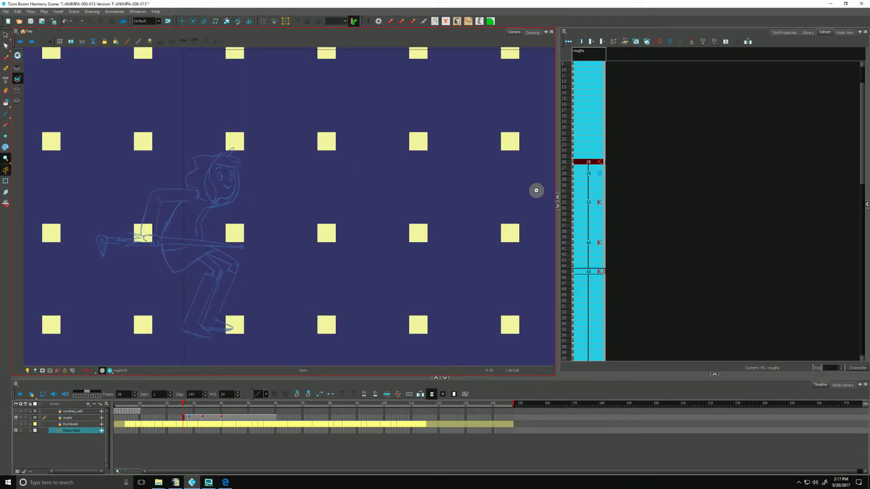
Step: Deselect the Colour-Card and select a range of roughs frames starting at 26
click(142, 451)
click(184, 418)
drag(184, 417, 192, 418)
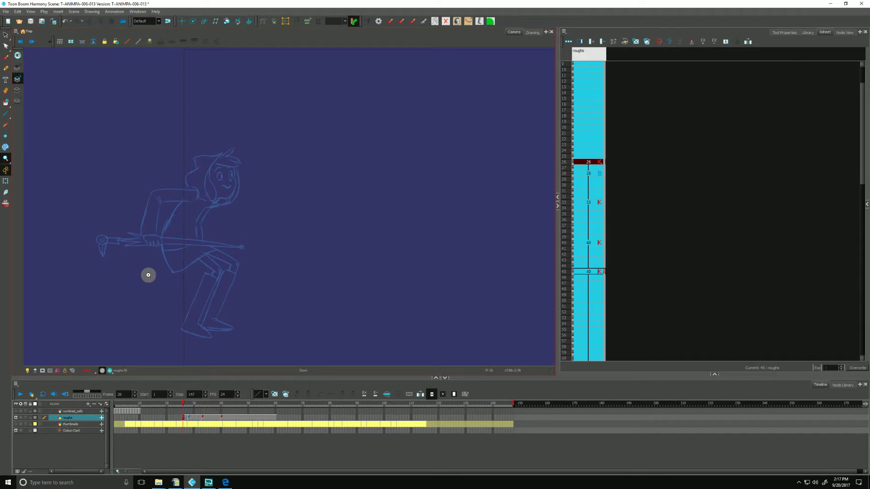
Step: Add a near-white colour named 'automatte' to the T-ANIMPA-006-013 scene palette
click(714, 375)
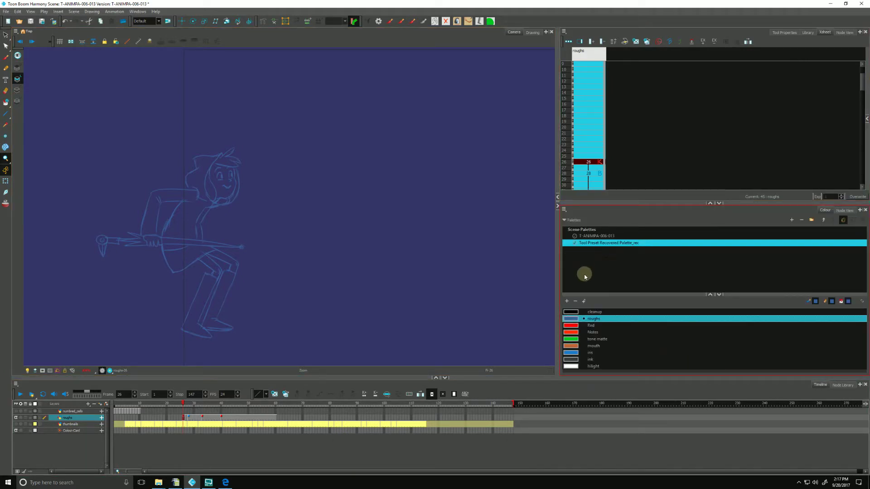
click(585, 237)
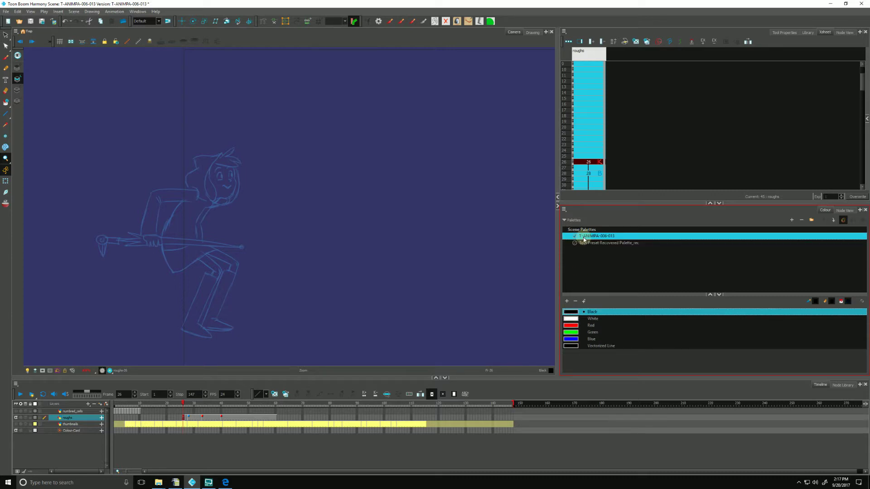
click(567, 301)
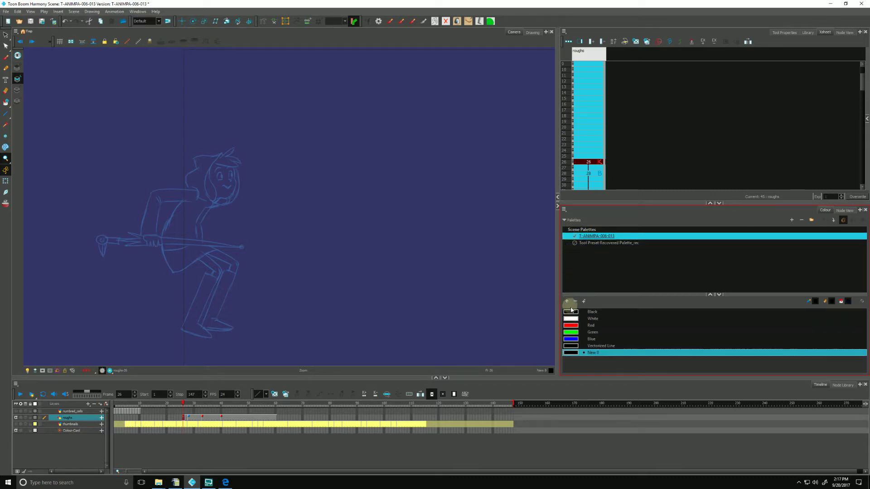
double_click(570, 354)
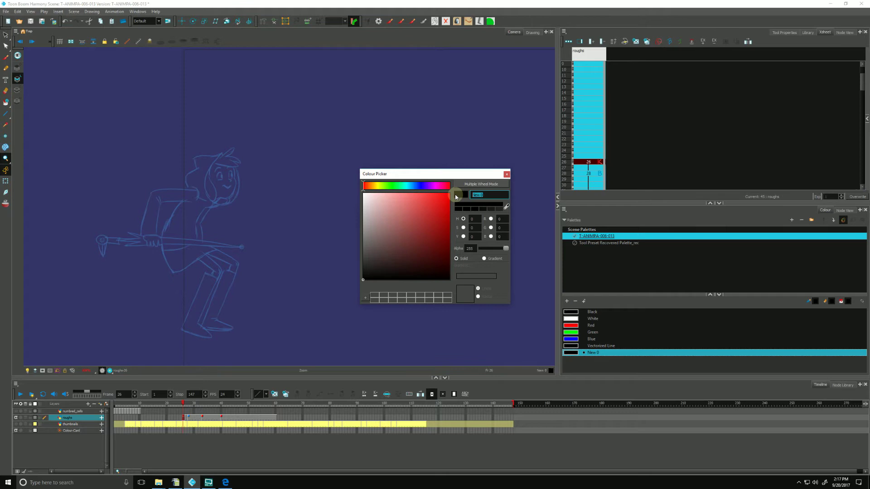
text(automatte)
drag(372, 211, 363, 197)
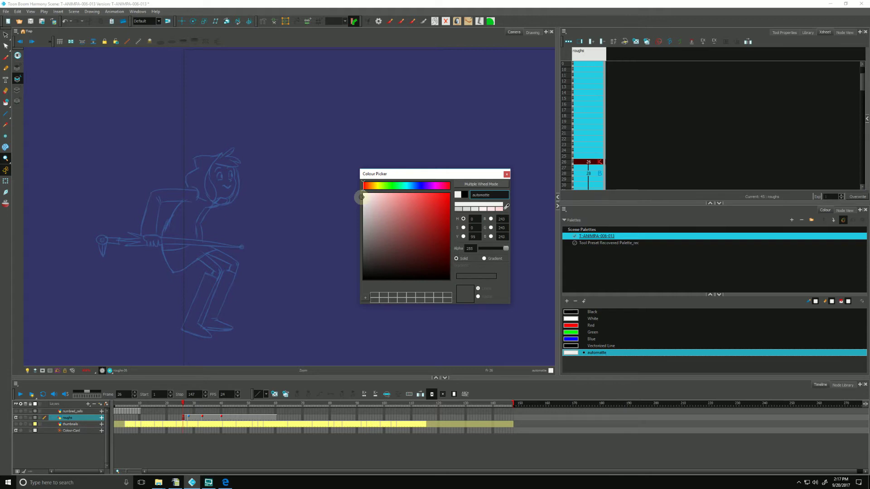
click(507, 173)
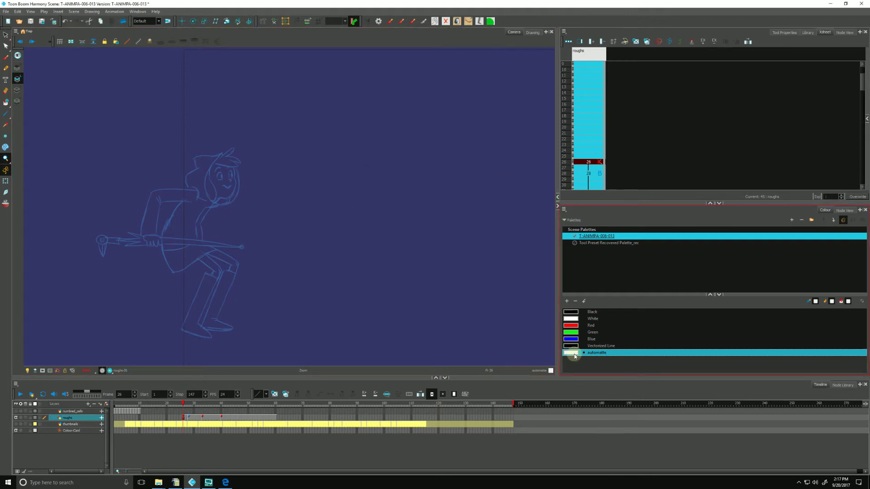
Step: Select the roughs drawing at frame 26
click(185, 417)
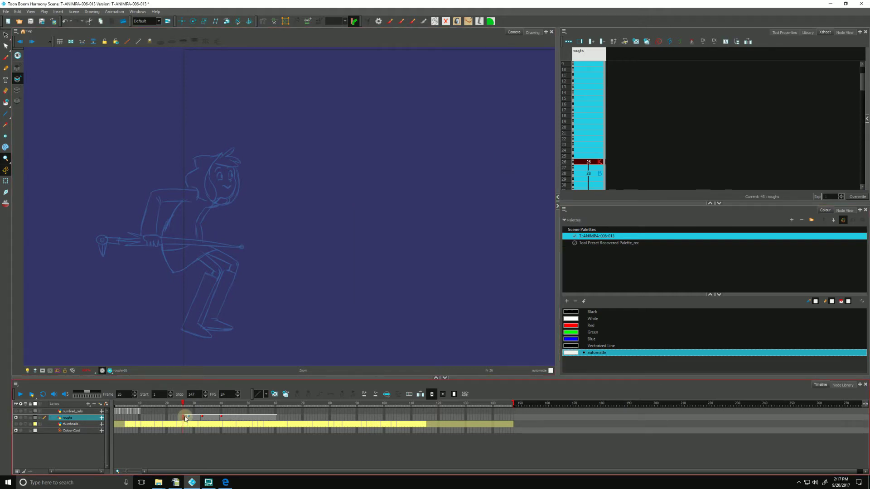
click(186, 417)
click(92, 12)
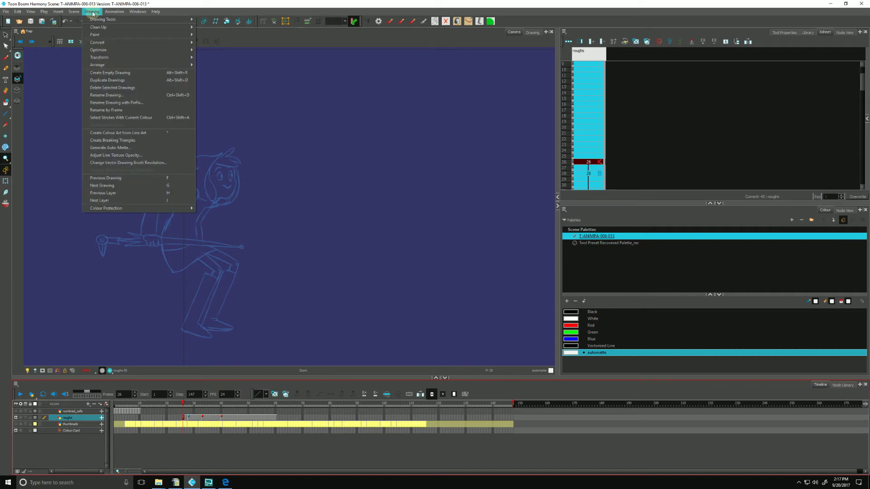
Step: Start an auto-matte applied to all drawings with a radius of 200
click(96, 148)
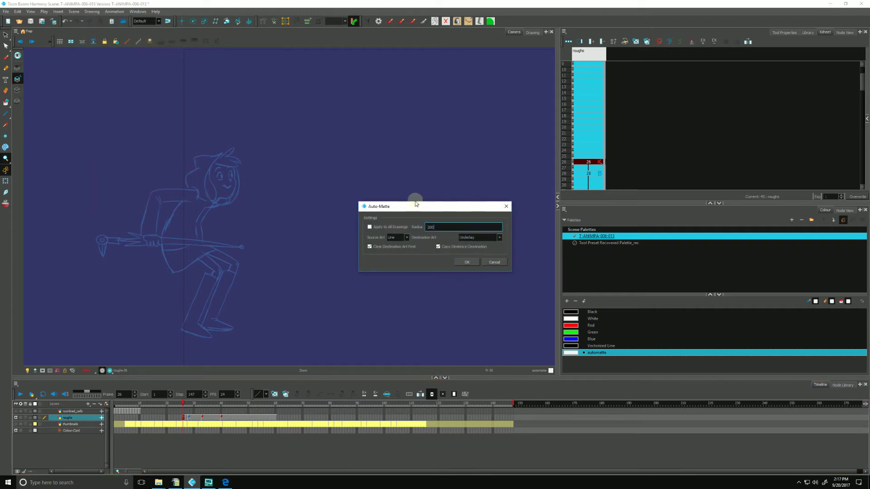
drag(415, 203, 402, 175)
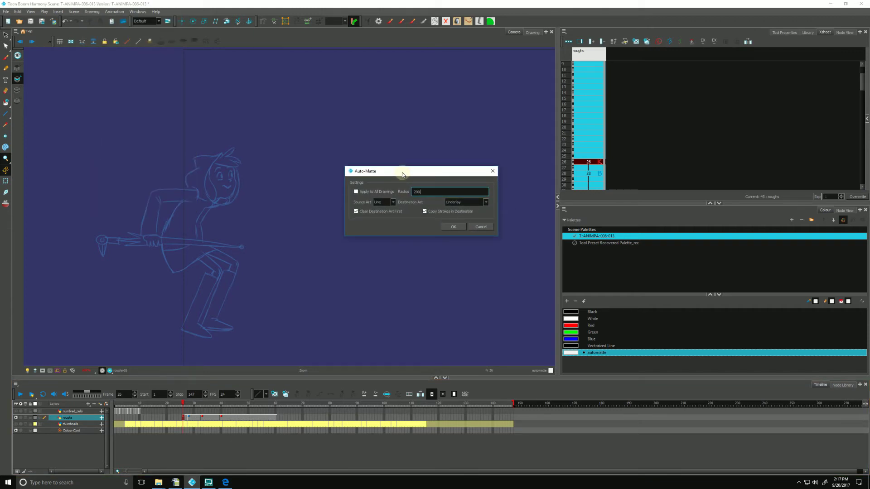
click(355, 192)
click(356, 192)
drag(402, 172, 395, 174)
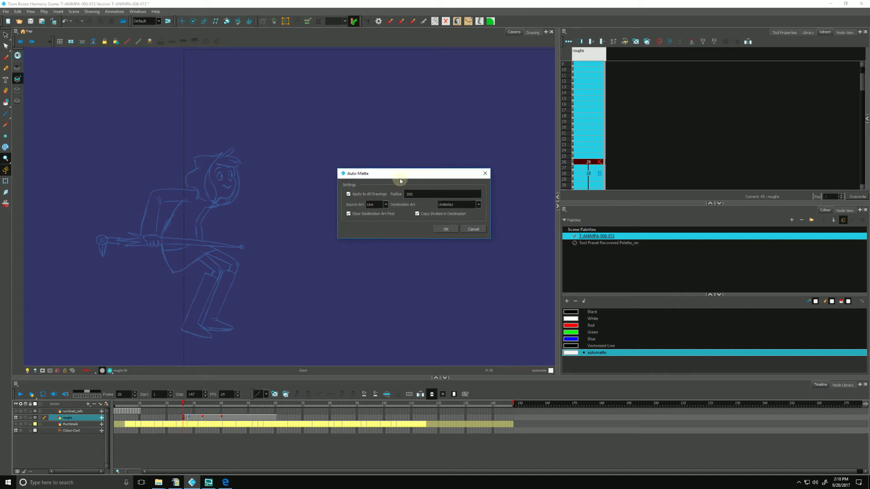
click(429, 198)
click(423, 194)
Step: Keep Line as source and Underlay as destination, then generate the white auto-matte
click(386, 205)
click(397, 207)
click(479, 205)
click(479, 206)
click(445, 228)
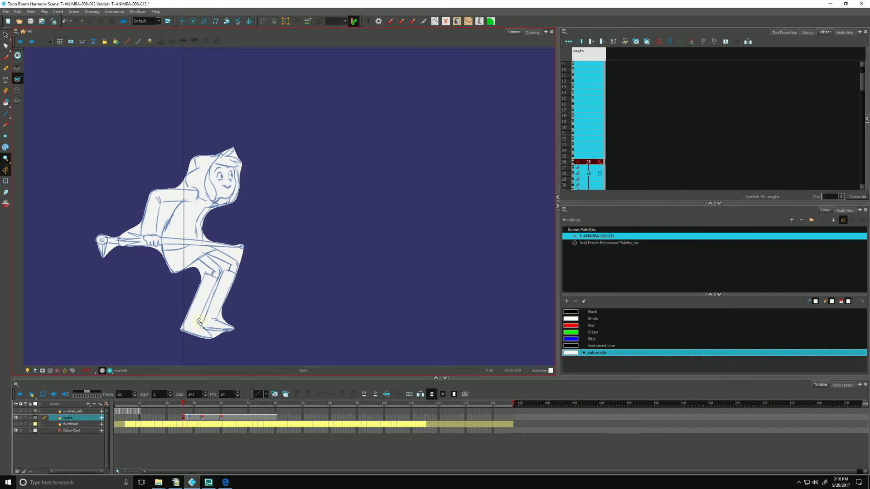
Step: Step through the drawings at frames 32 and 41 to check the matte
key(period)
key(period)
key(period)
key(period)
key(period)
key(period)
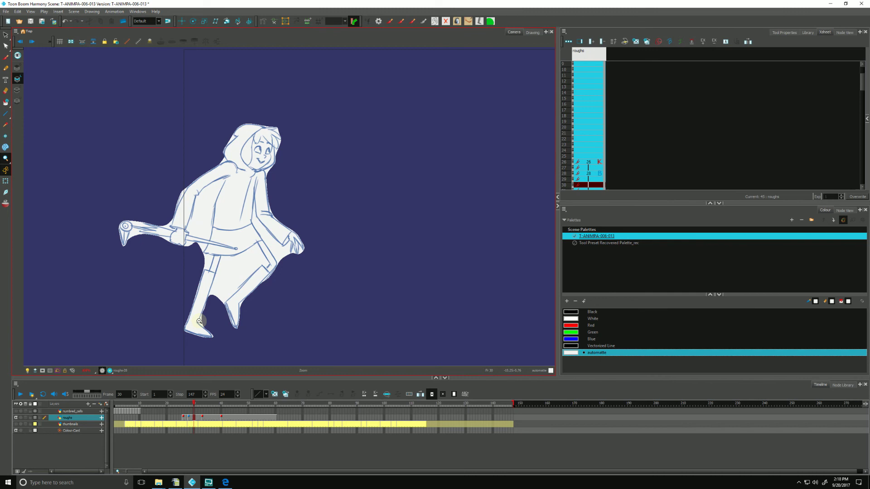
key(period)
key(period)
key(period)
key(period)
key(period)
key(period)
key(period)
key(period)
key(period)
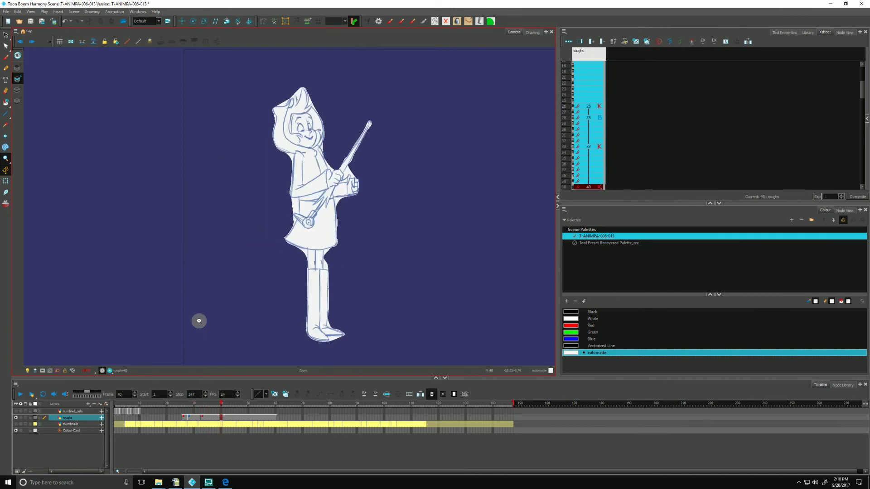